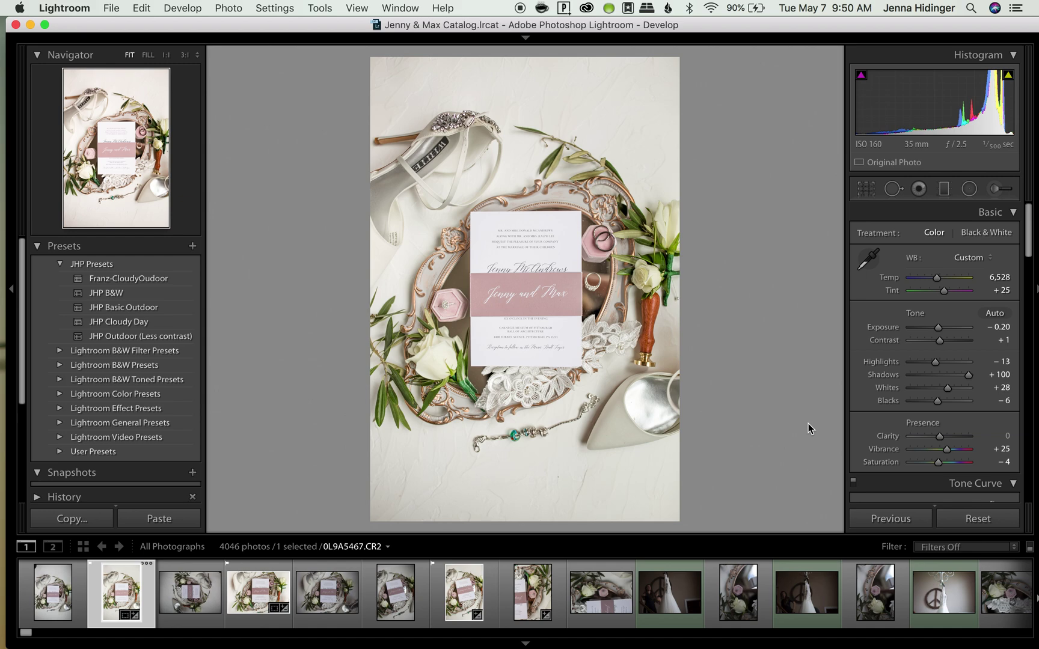
Browse the neighbouring filmstrip photos and open the edited landscape invitation photo 0L9A5469
key("Right")
key("Right")
key("Left")
key("Left")
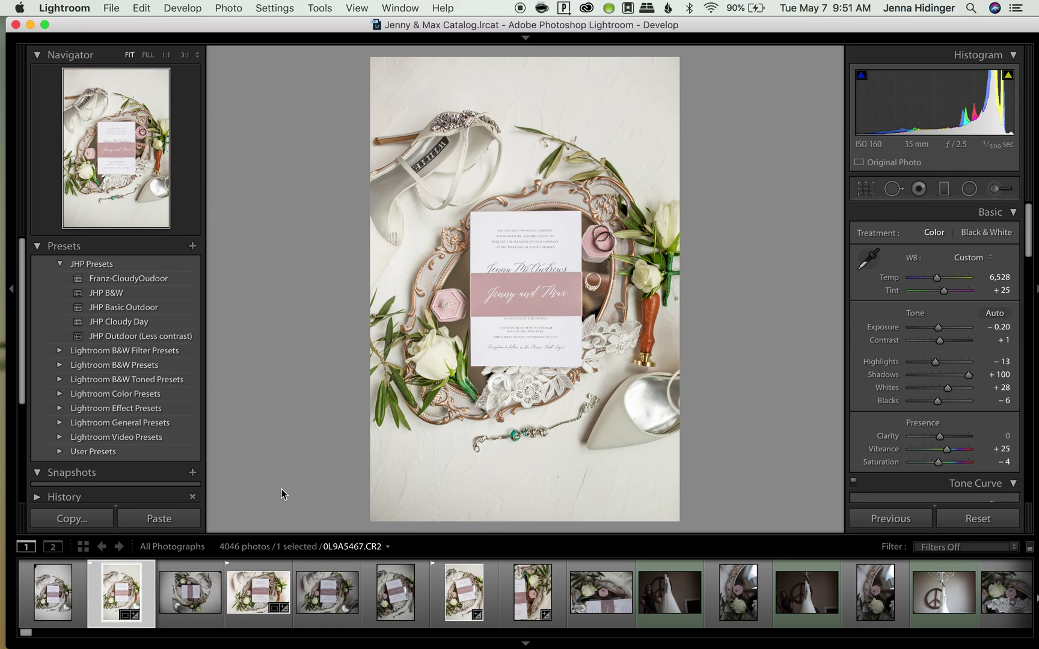
key("Left")
key("Right")
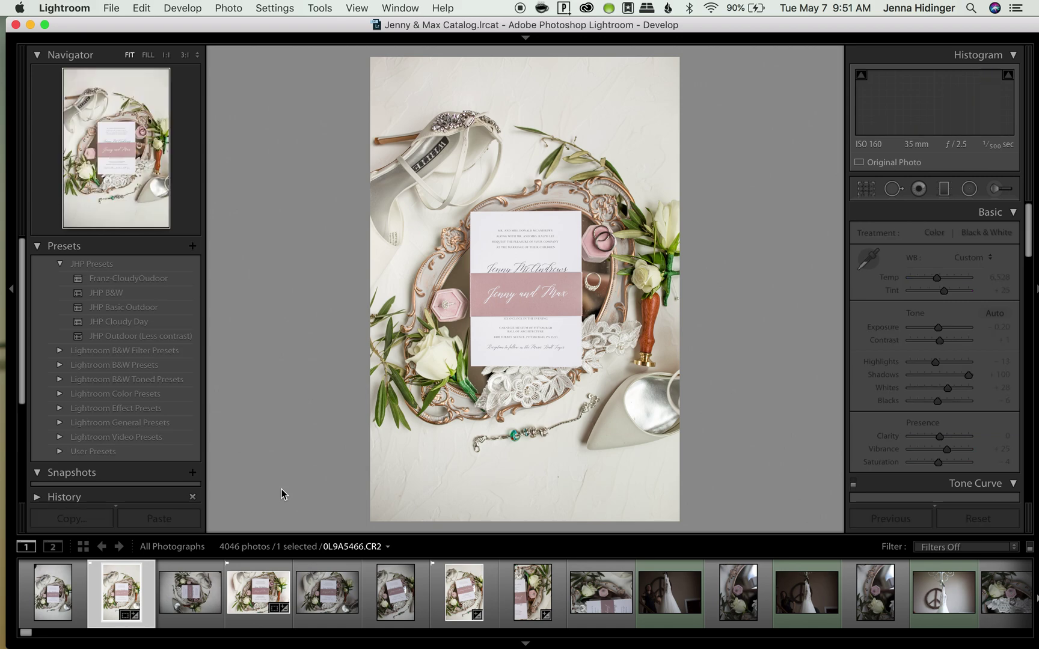
key("Left")
key("Right")
key("Right")
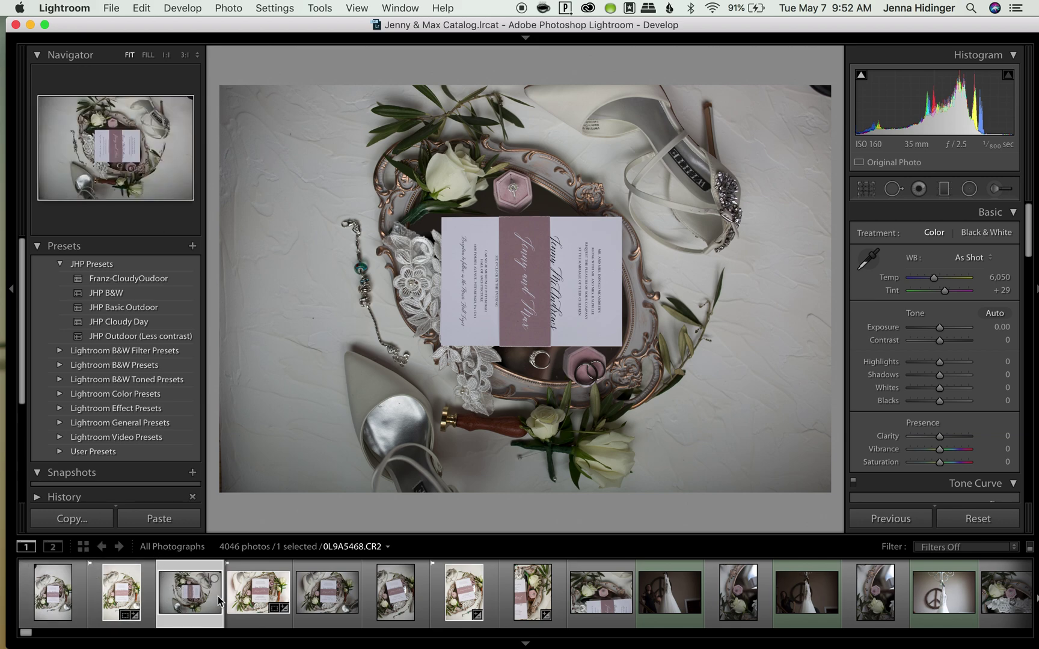
left_click(257, 591)
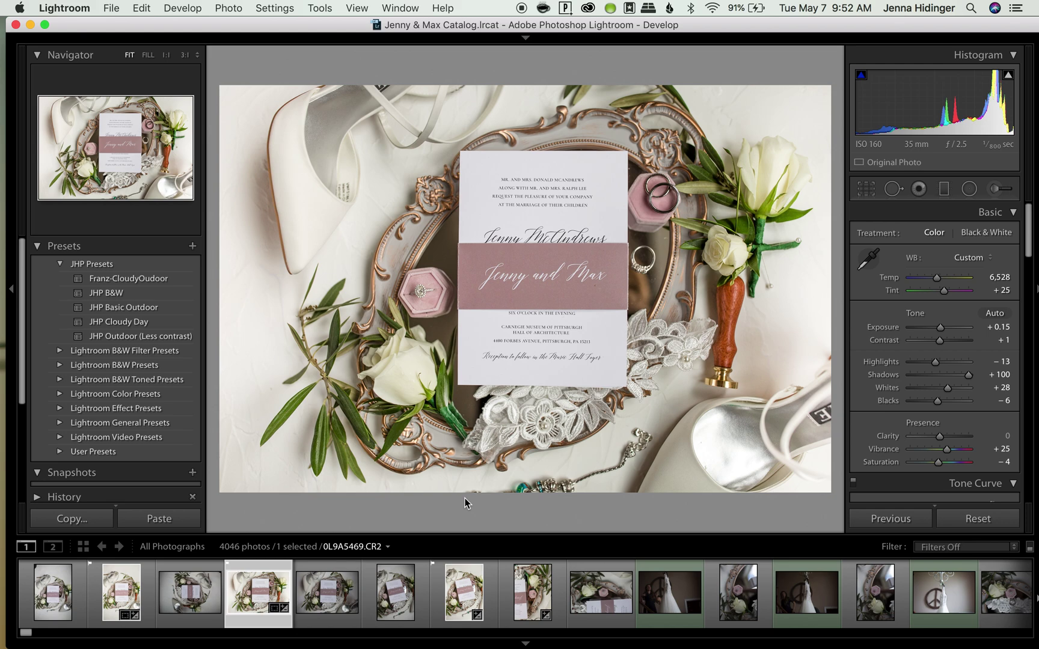
Step through the filmstrip to 0L9A5470, zoom to 1:1 on the lettering, then back to Fit
key("Left")
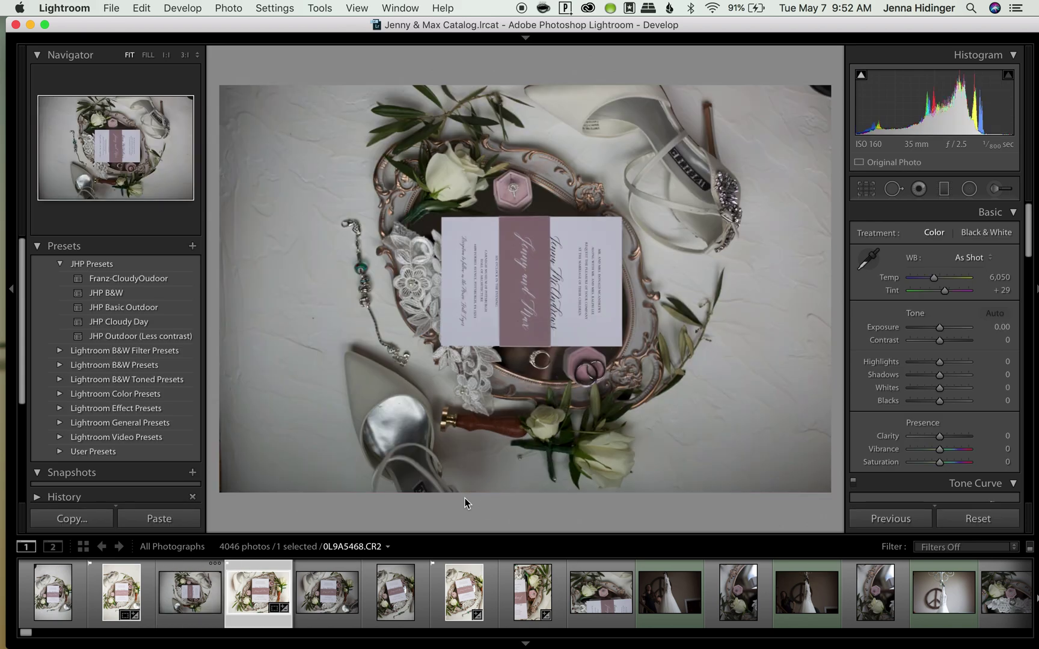
key("Right")
key("Left")
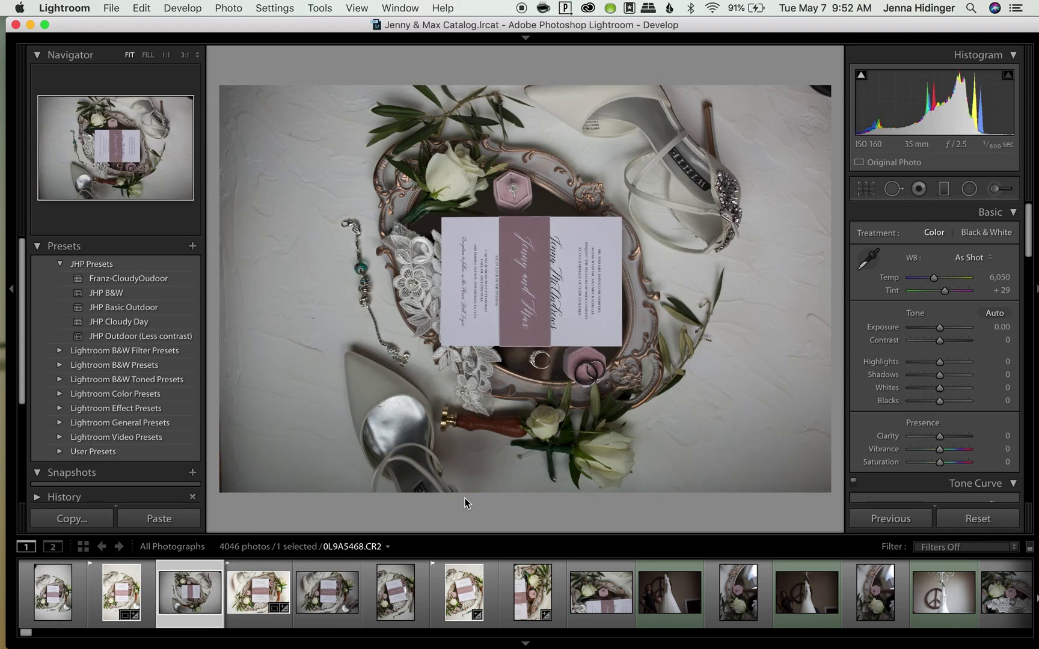
key("Right")
key("Right")
key("Left")
key("Left")
key("Right")
key("Right")
left_click(583, 246)
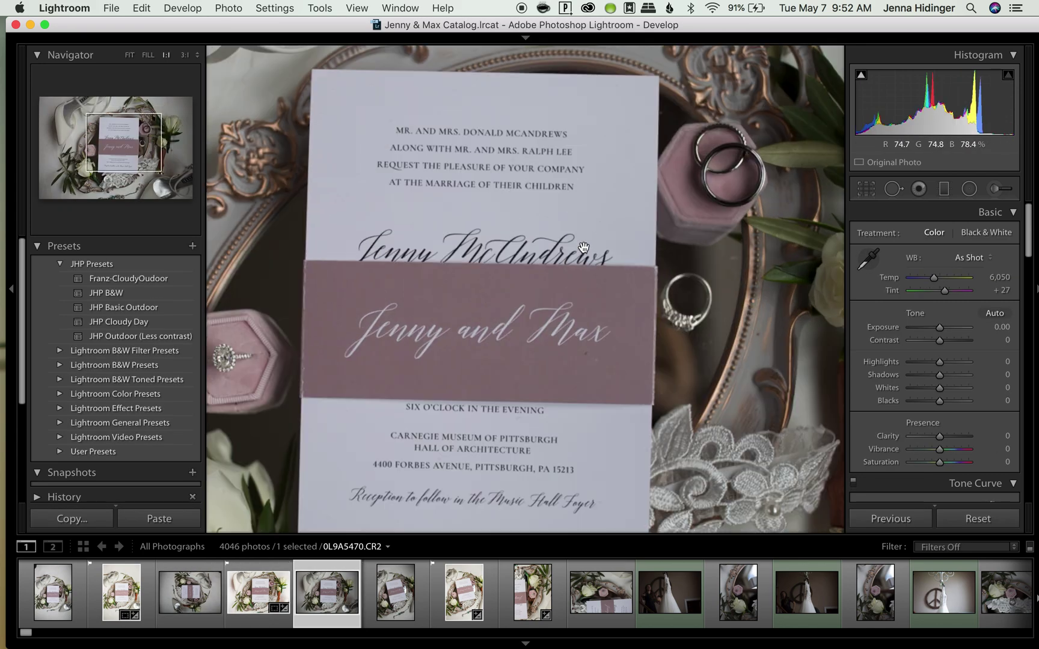
left_click(583, 247)
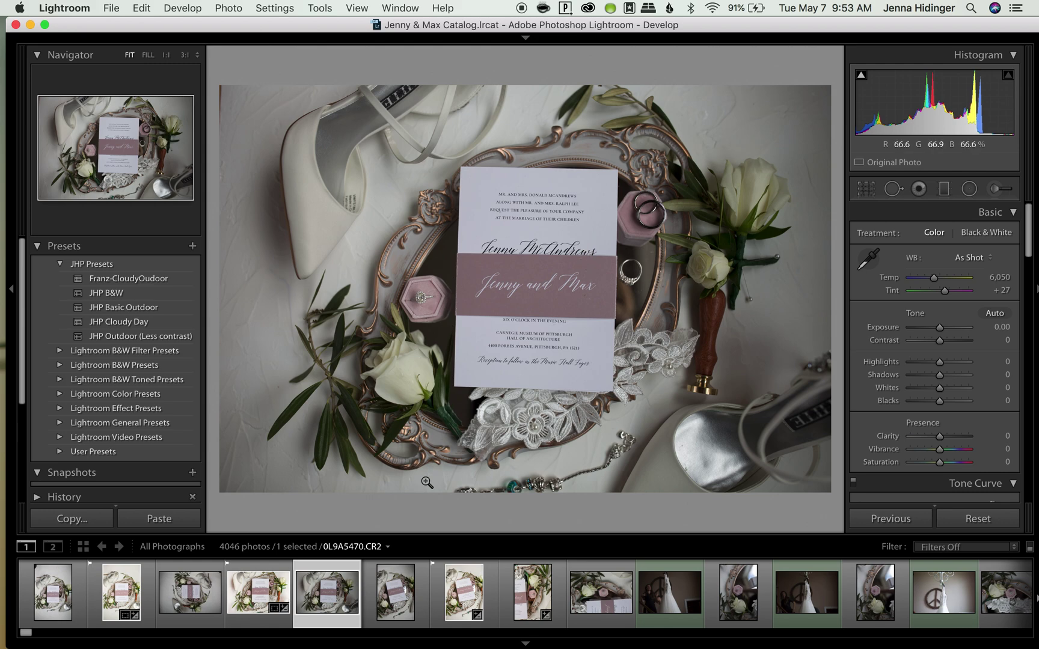
Flag 0L9A5470 as a pick, unflag it, then go back to 0L9A5469
key("p")
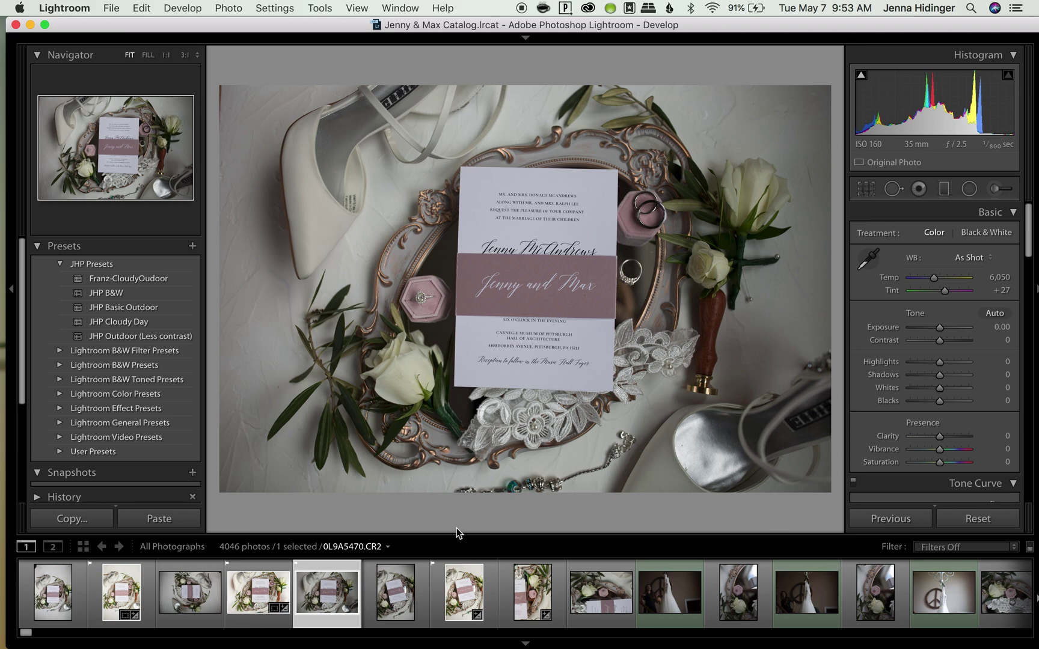
key("u")
key("Left")
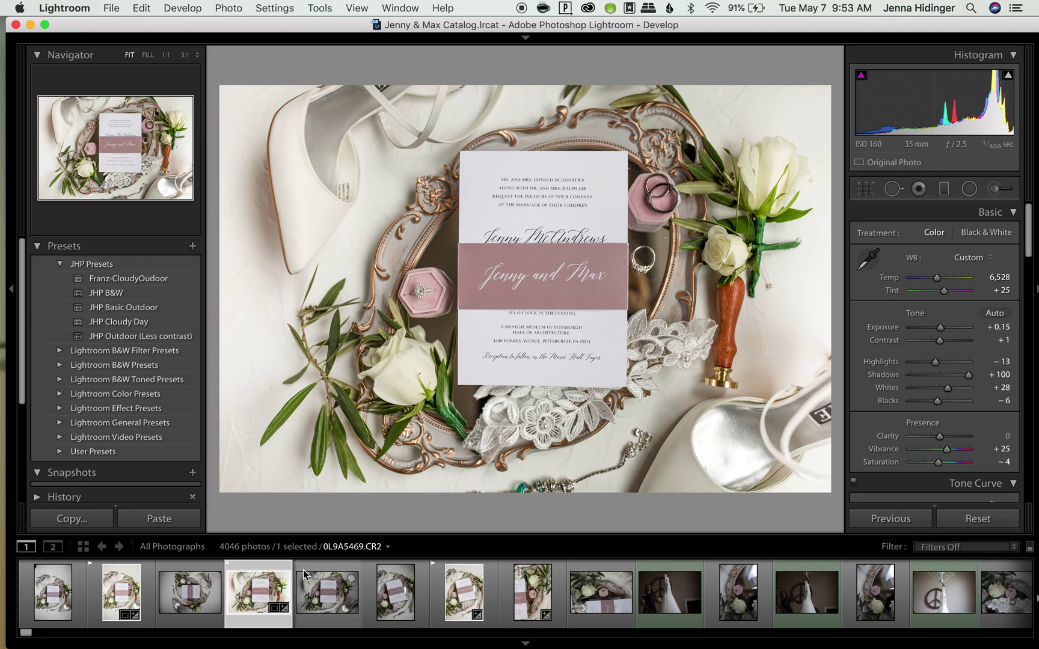
Show the filter preset dropdown in the filmstrip header
left_click(297, 574)
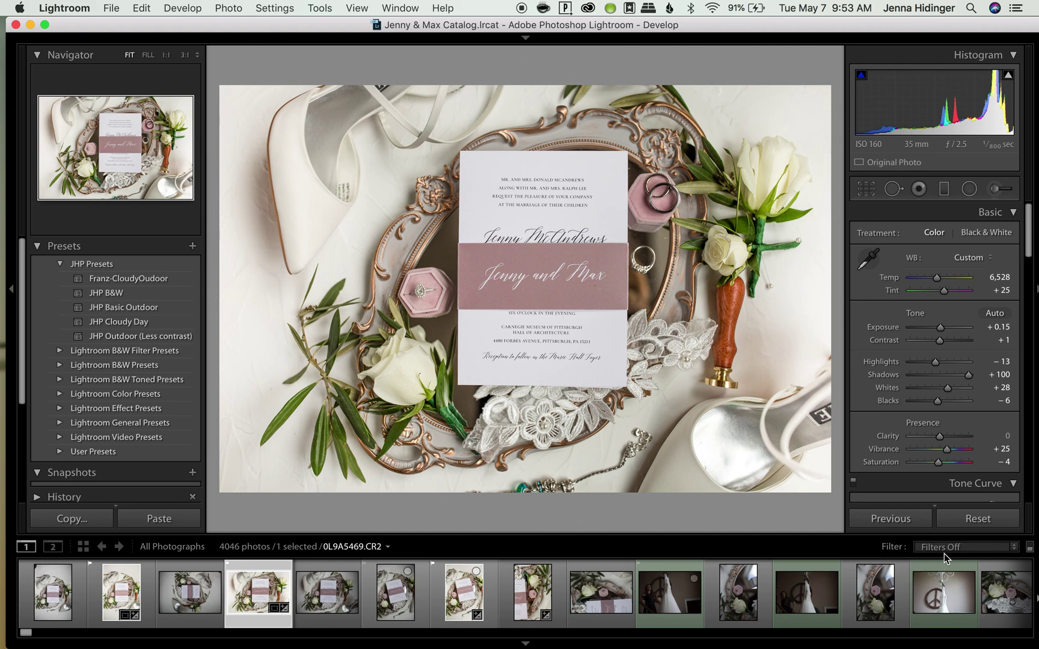
Apply the Flagged filter and compare the portrait and landscape invitation photos, ending on 0L9A5469
left_click(994, 547)
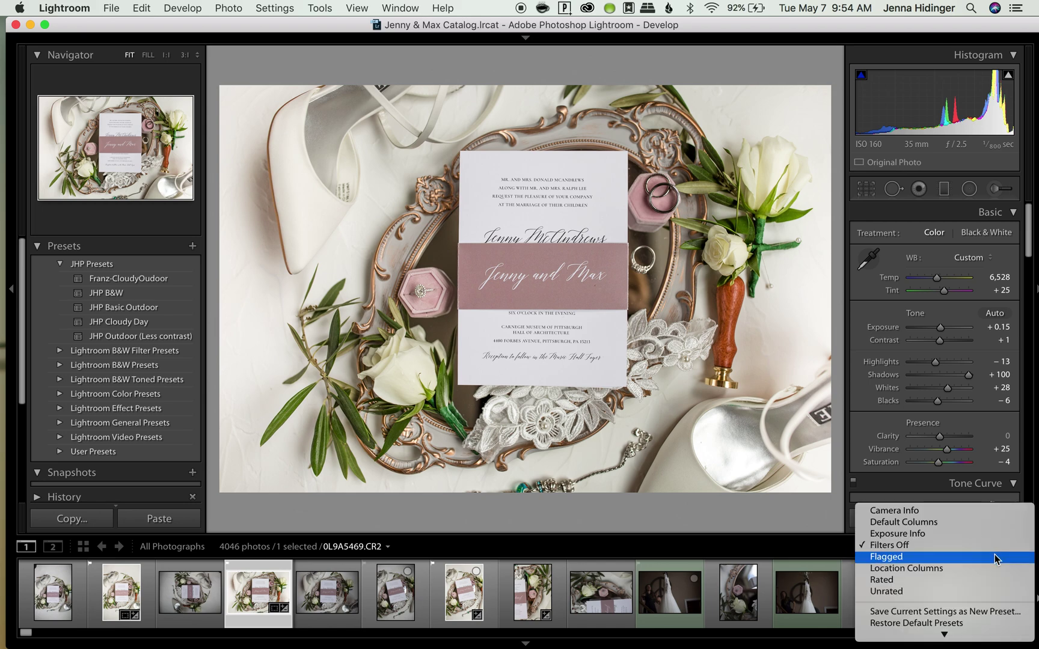
left_click(994, 557)
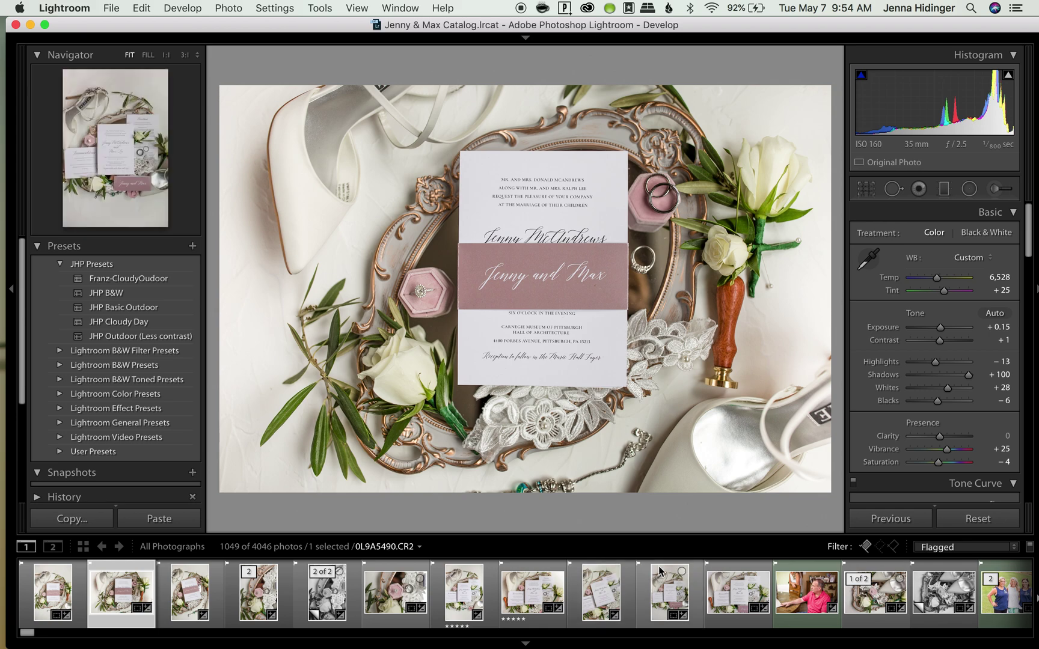
key("Right")
key("Left")
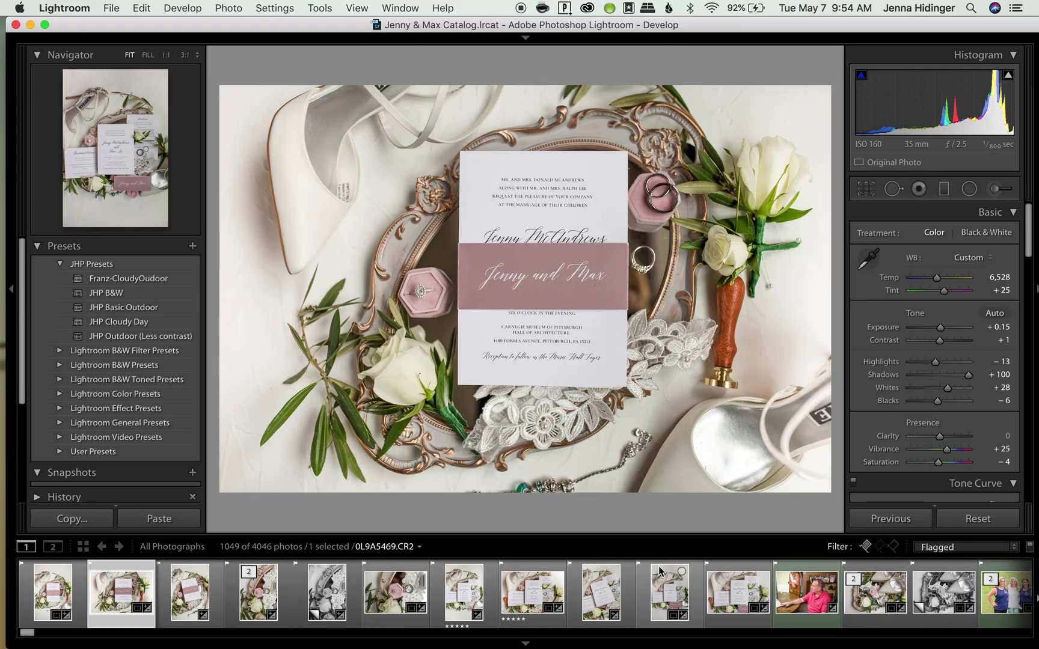
key("Right")
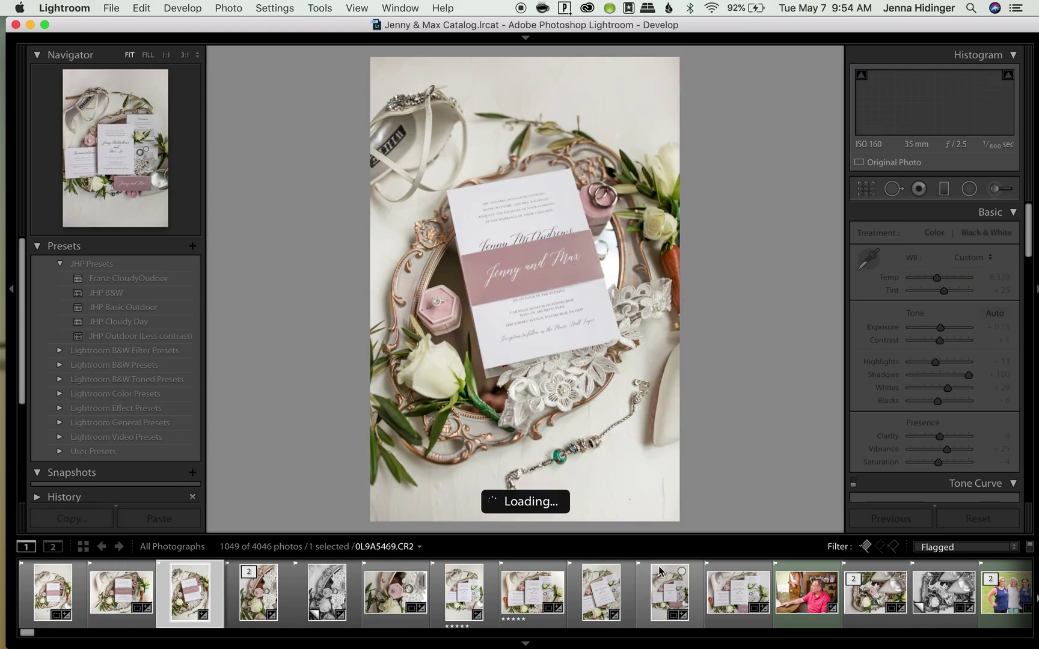
key("Left")
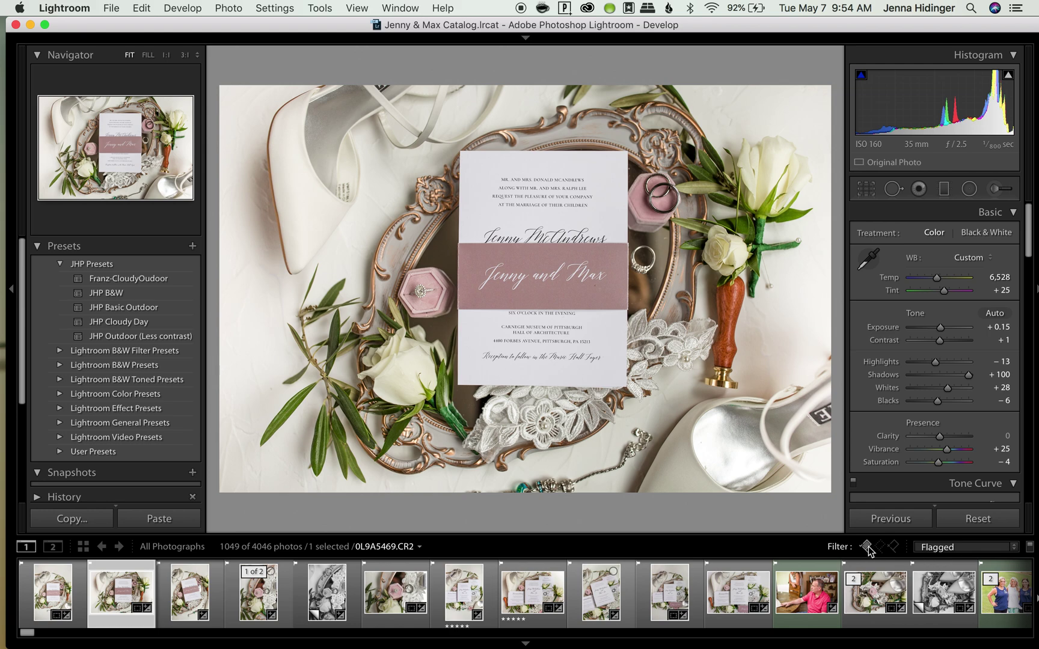
Choose Filters Off to show all 4046 photos and browse to 0L9A5468
left_click(942, 548)
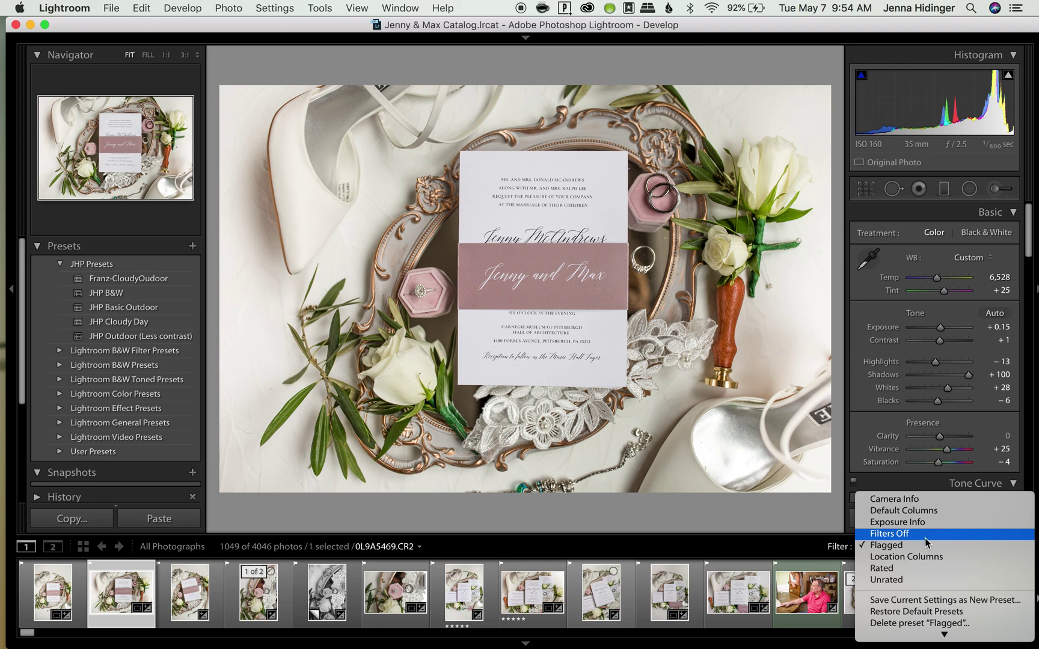
left_click(925, 537)
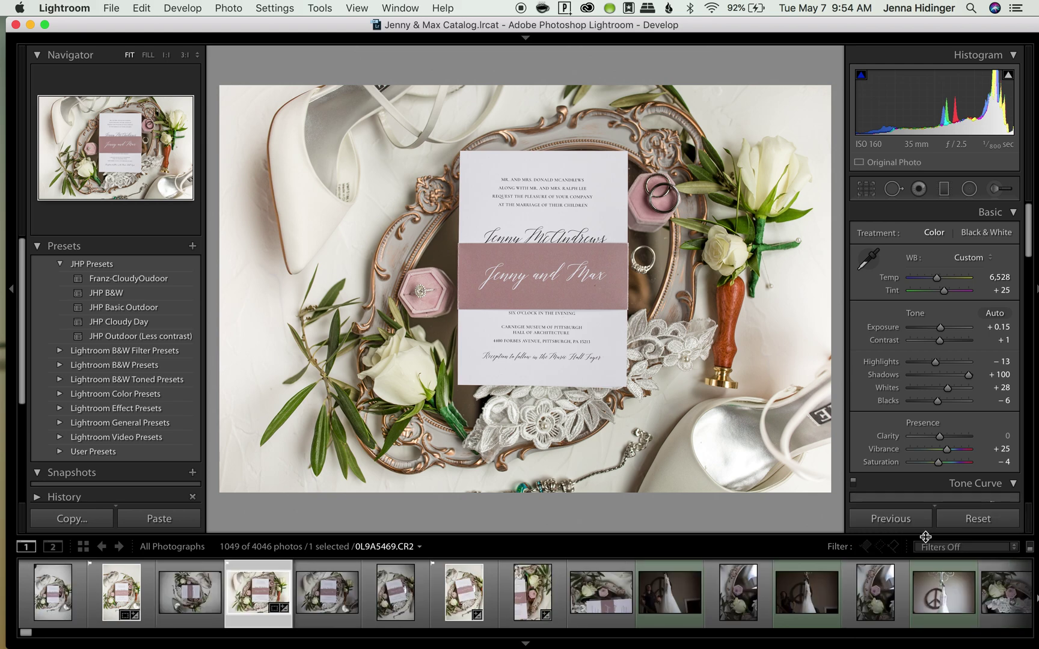
key("Left")
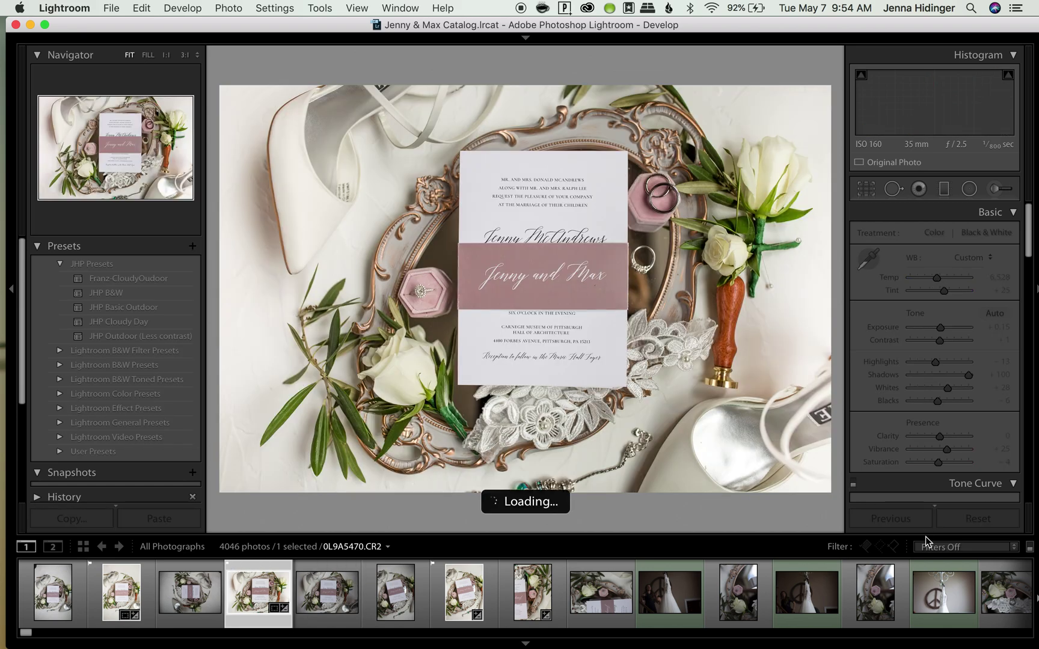
key("Left")
key("Right")
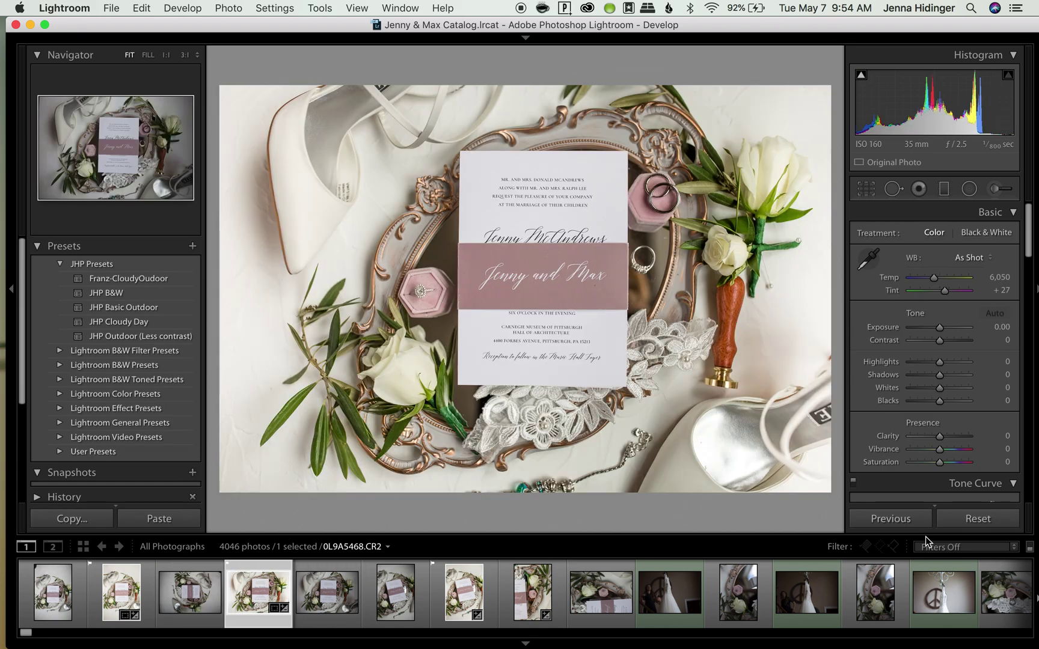
Reapply the Flagged filter from the filmstrip Filter dropdown, showing 1049 of 4046 photos
left_click(932, 547)
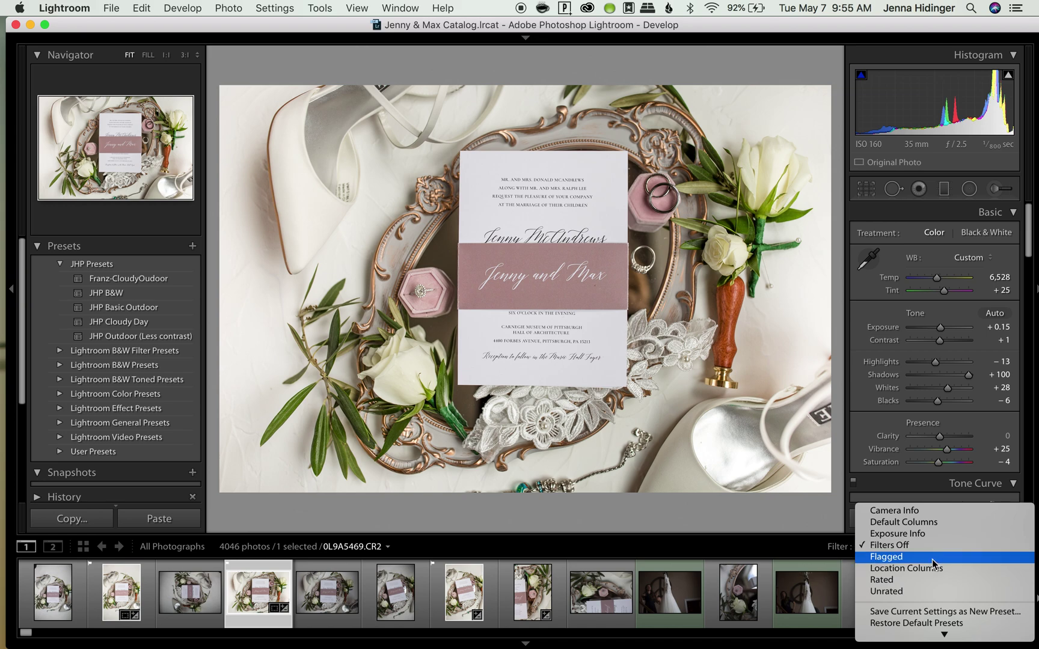
left_click(932, 559)
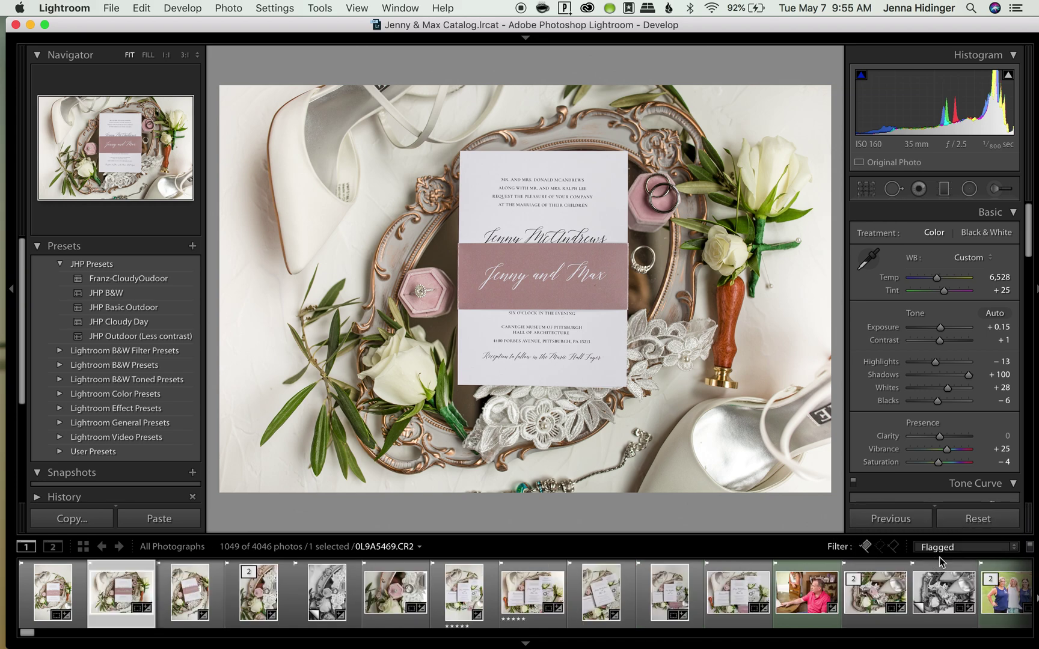